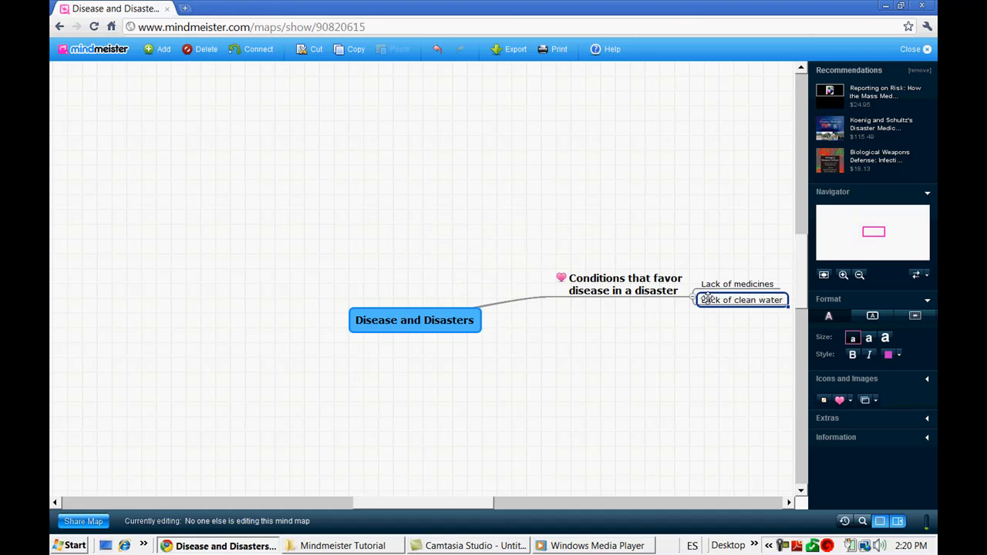
pyautogui.moveTo(707, 299); pyautogui.dragTo(611, 275)
# Add the note "Additional information, references" to the "Lack of medicines" topic and confirm it in the note editor
pyautogui.click(738, 285)
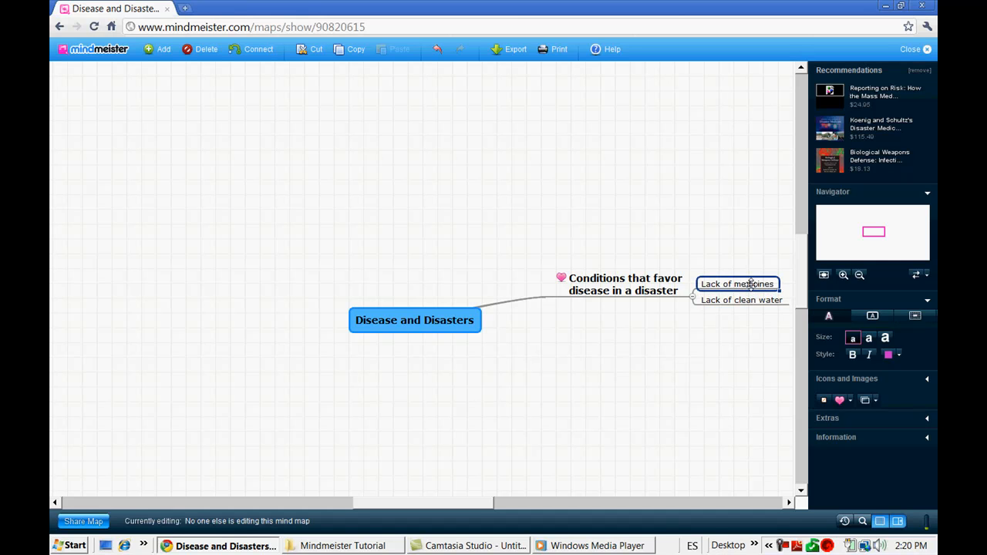
pyautogui.click(926, 422)
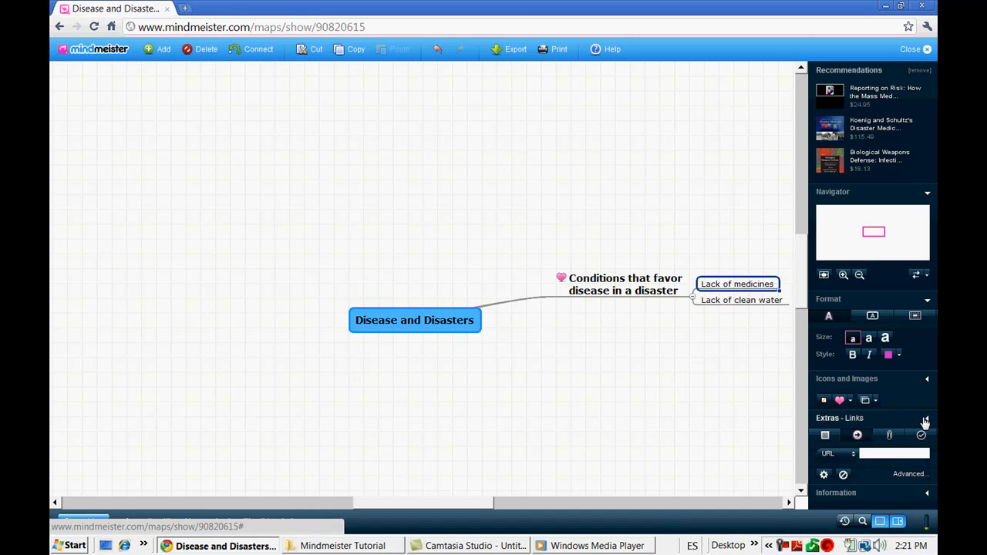
pyautogui.click(925, 422)
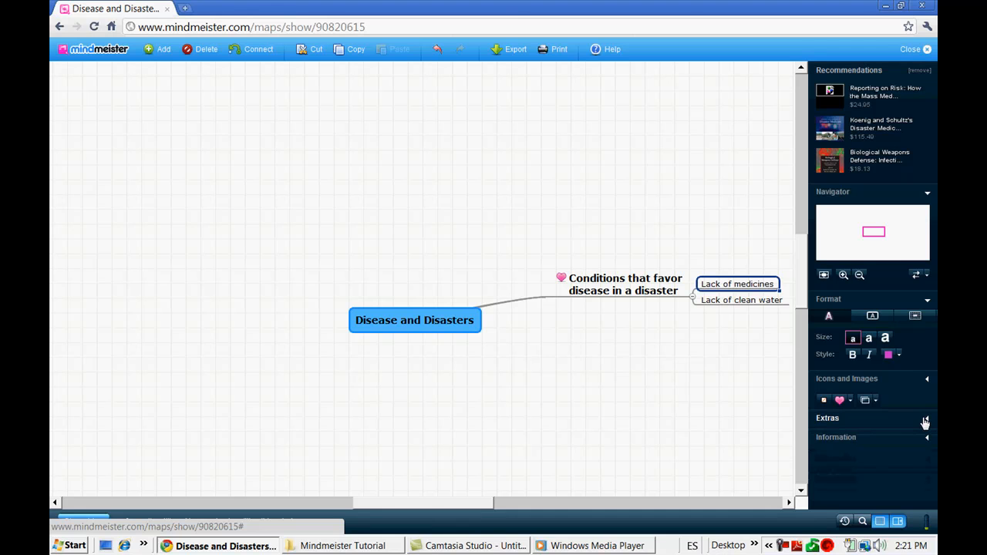
pyautogui.click(930, 379)
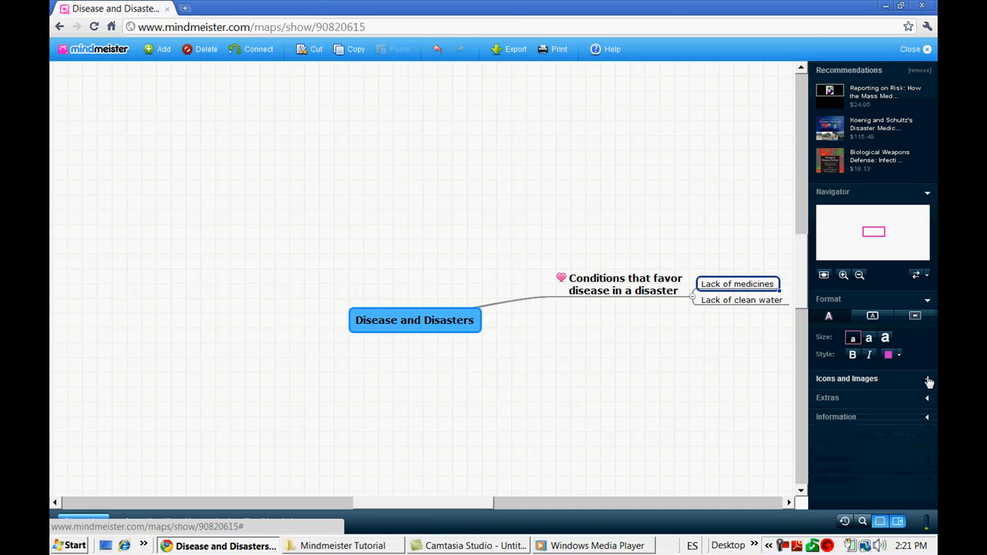
pyautogui.click(929, 381)
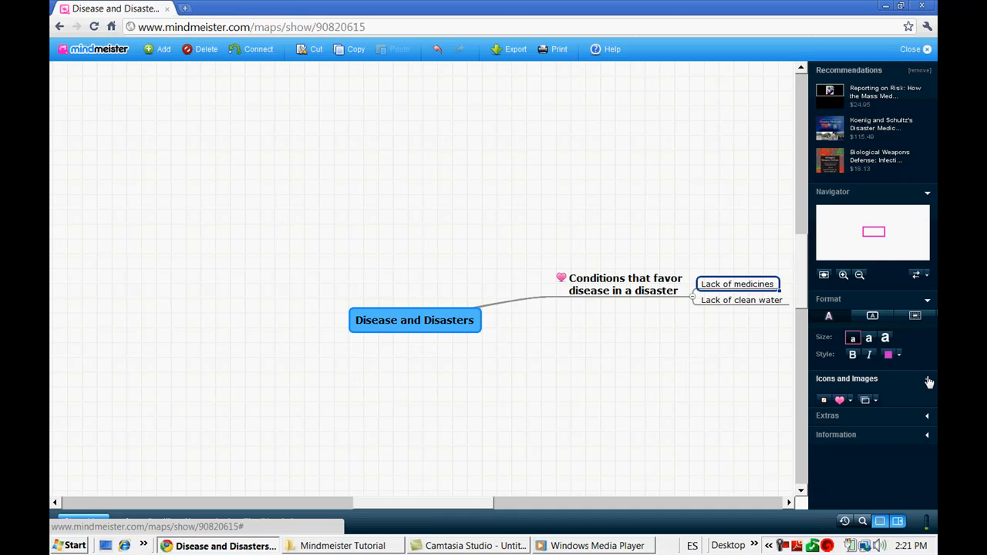
pyautogui.click(930, 381)
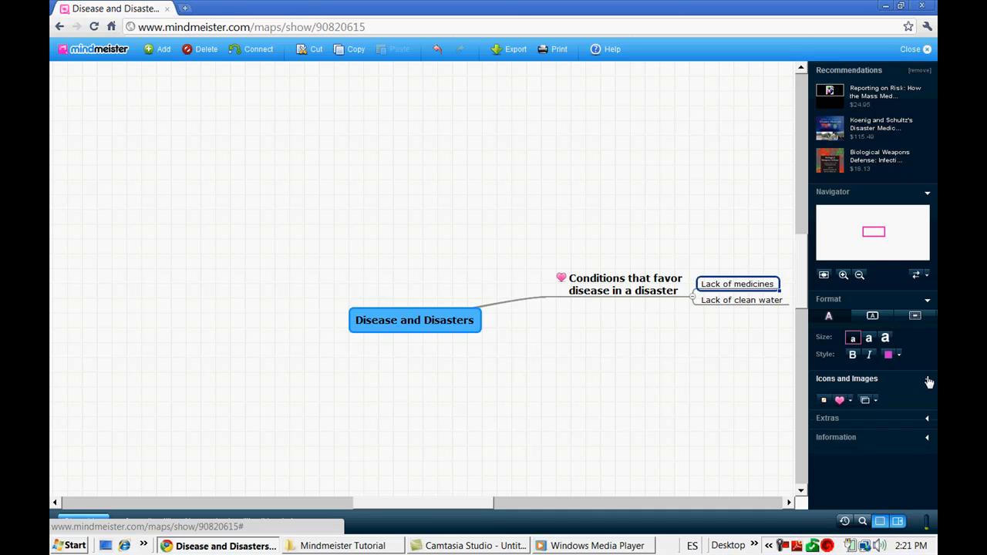
pyautogui.click(930, 381)
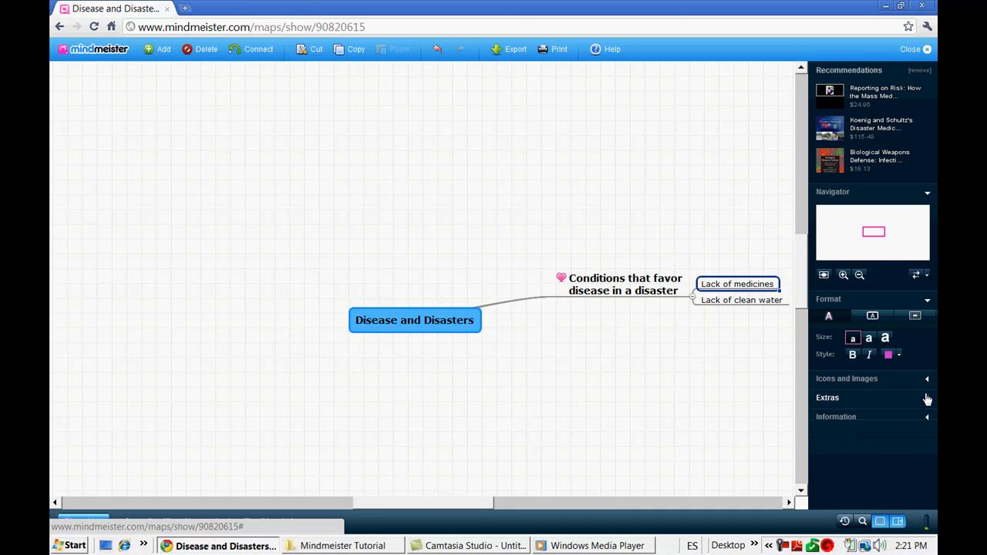
pyautogui.click(927, 401)
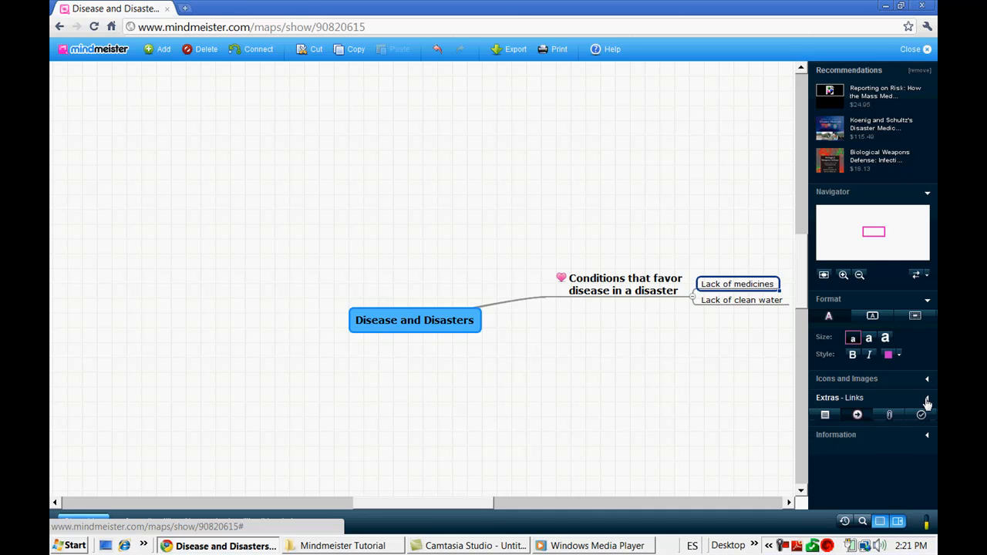
pyautogui.click(827, 417)
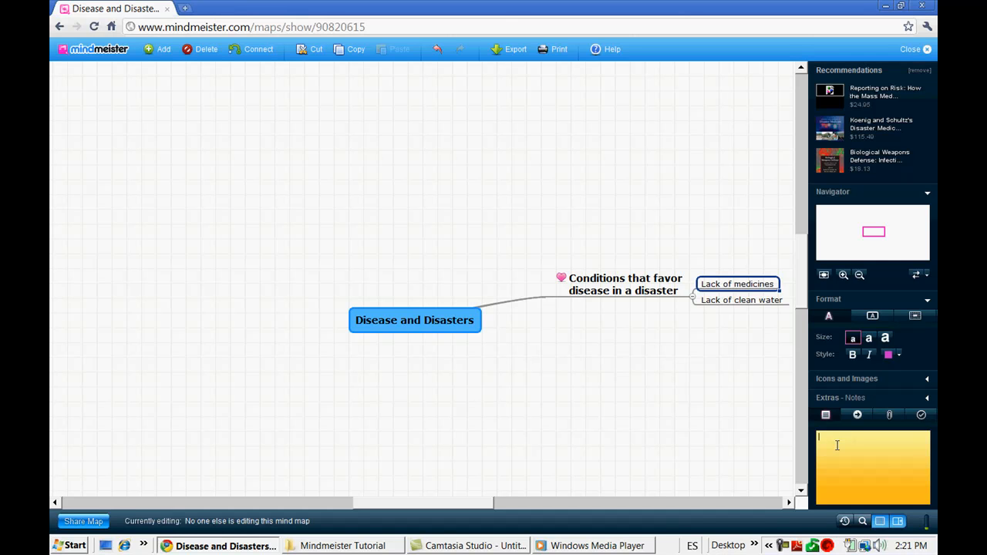
pyautogui.write('Additional information, references')
pyautogui.click(780, 286)
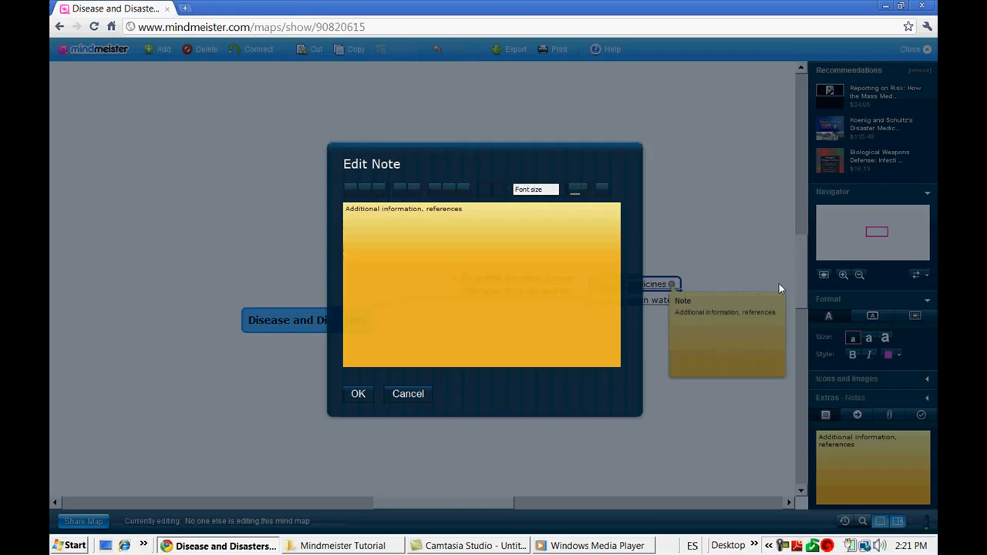
pyautogui.click(361, 394)
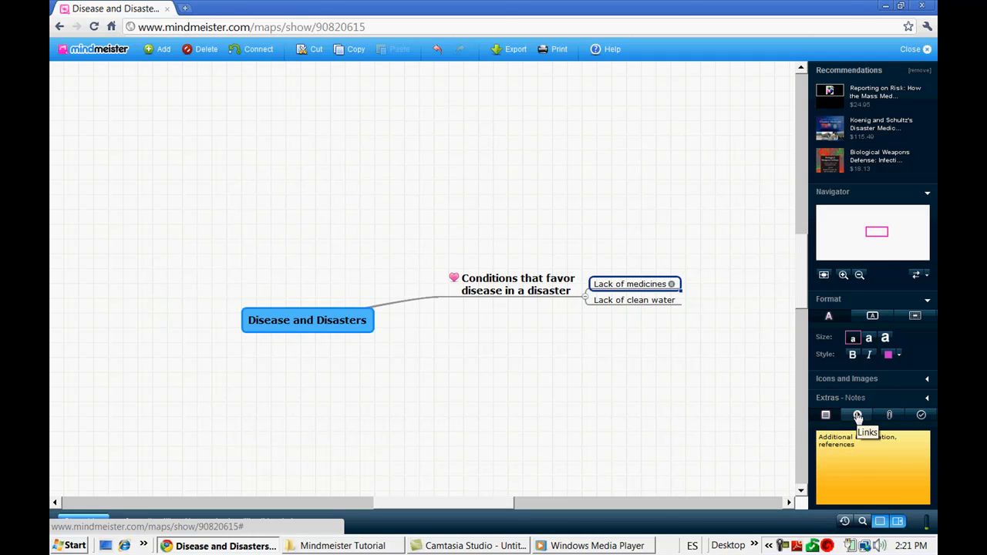
pyautogui.click(858, 415)
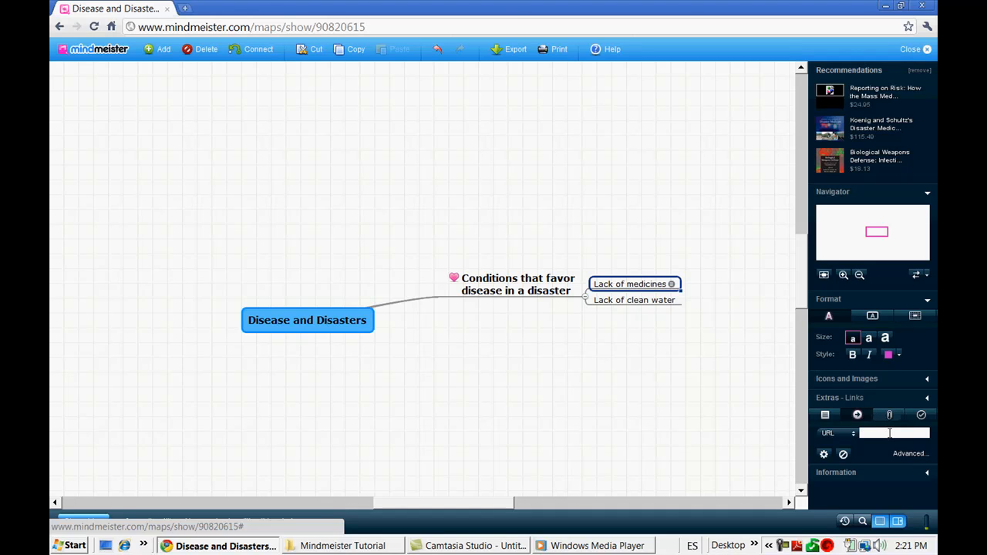
pyautogui.click(888, 433)
pyautogui.hotkey('ctrl', 'v')
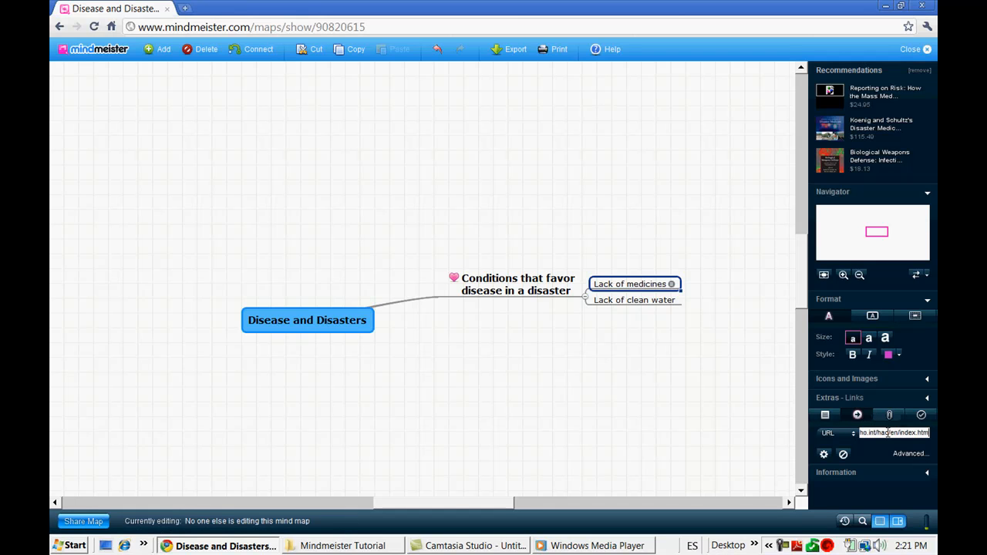
pyautogui.press('Return')
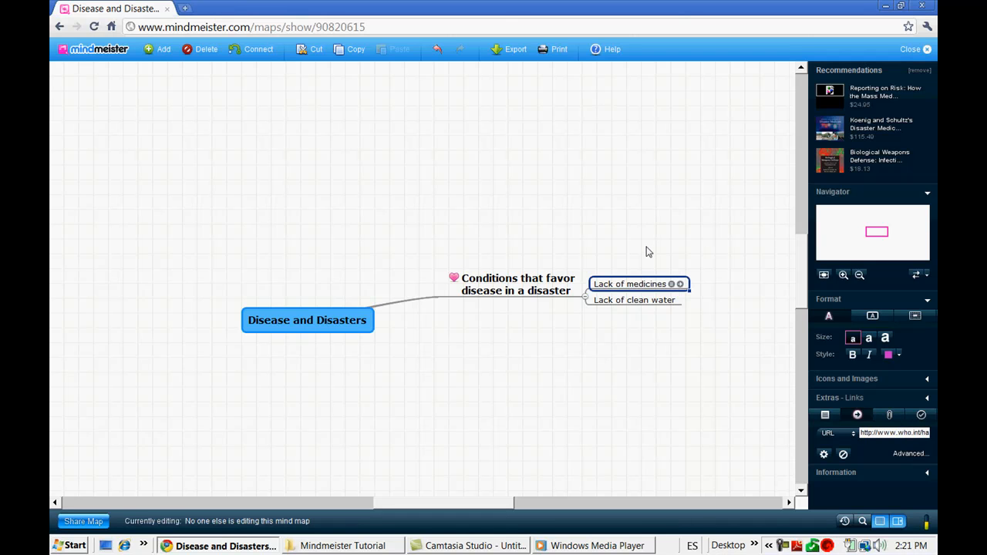
pyautogui.click(679, 285)
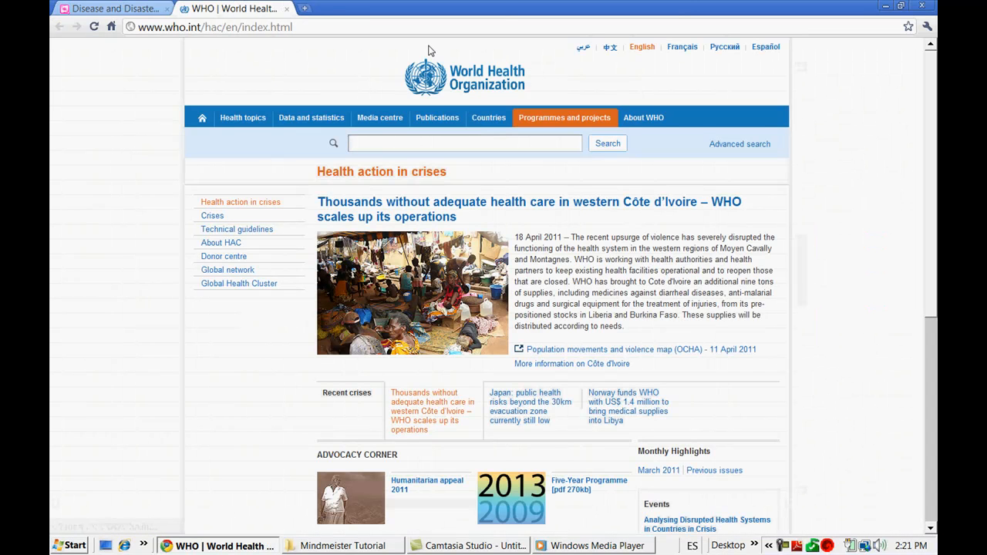
pyautogui.click(130, 10)
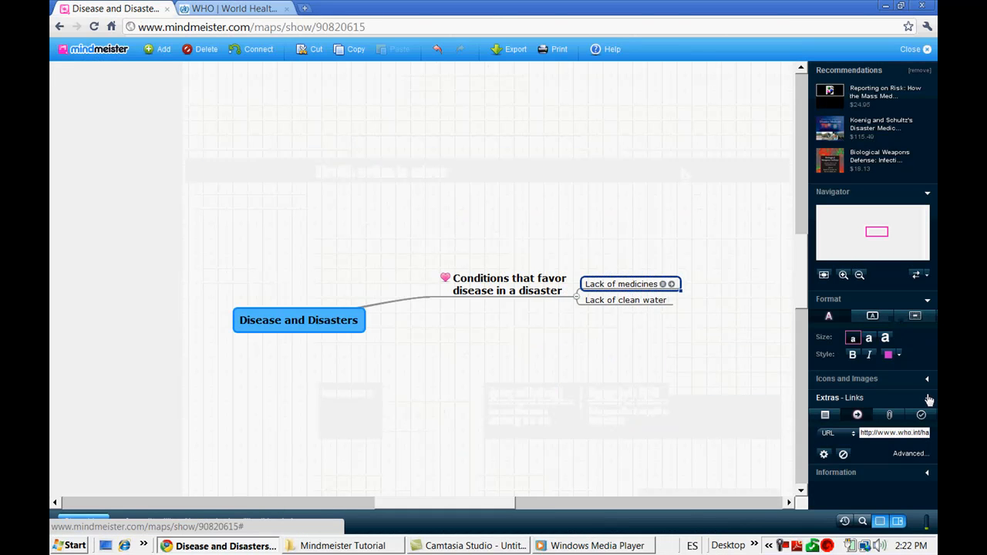
# Start uploading an attachment for the "Lack of medicines" topic and cancel without choosing a file
pyautogui.click(889, 415)
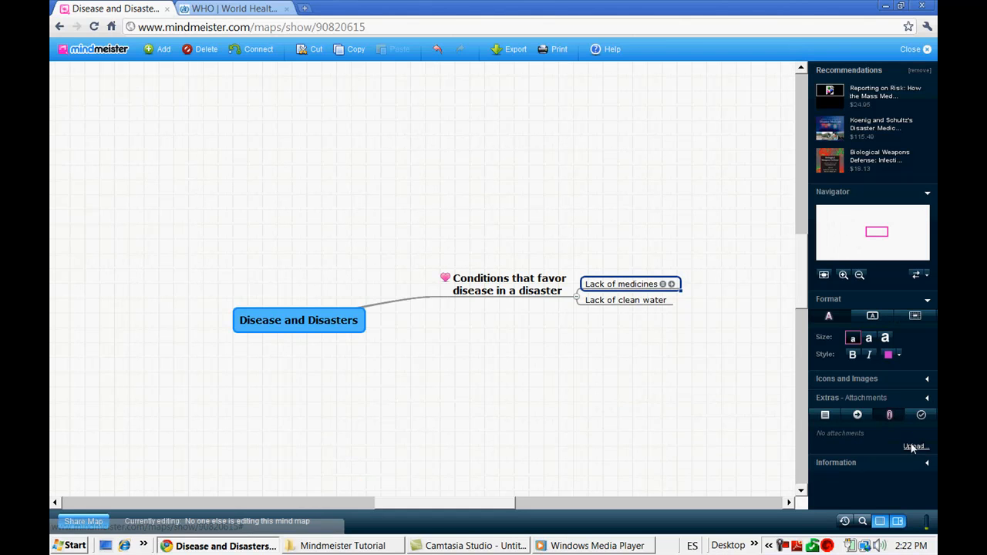
pyautogui.click(913, 446)
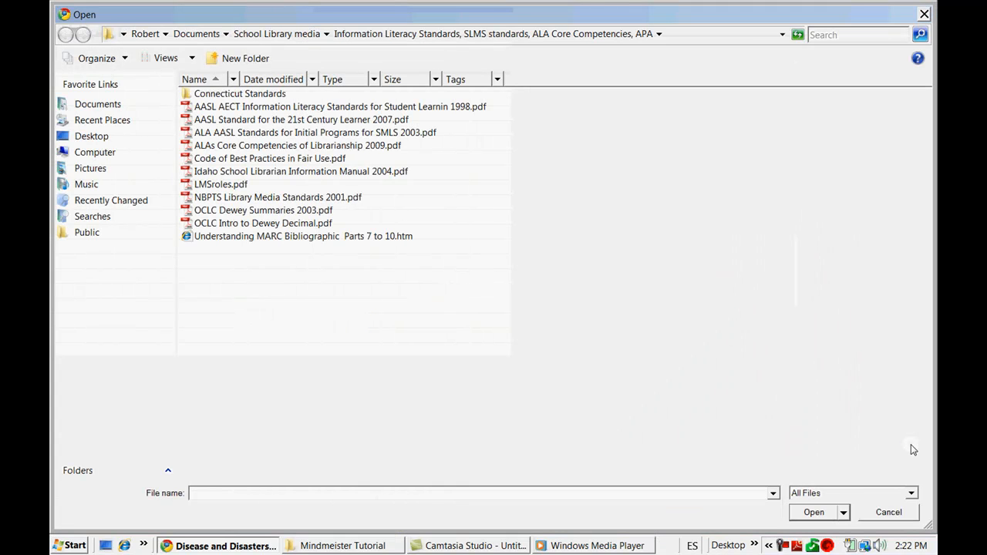
pyautogui.click(925, 14)
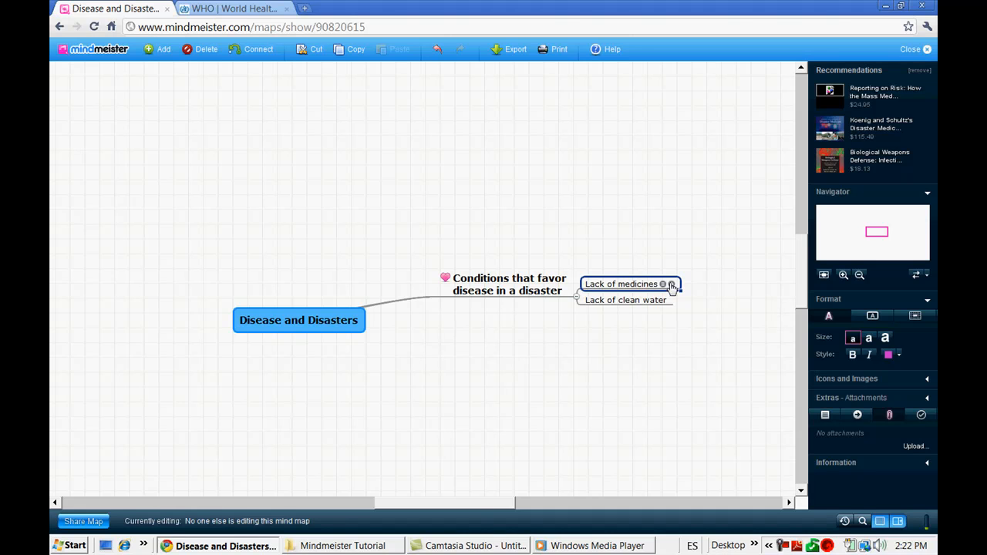
# Select the "Lack of clean water" topic, collapsing the Format options and revealing the Icons and Images options
pyautogui.click(647, 300)
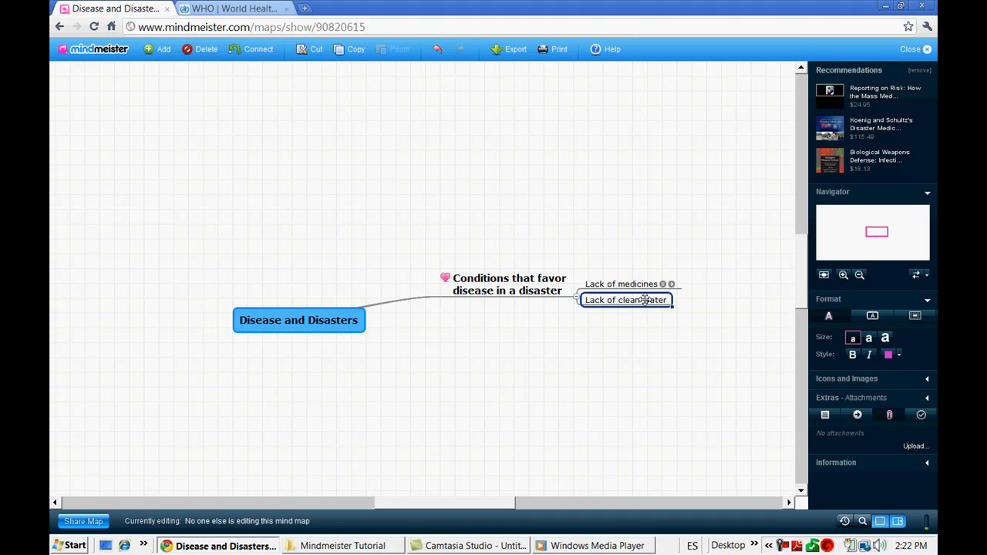
pyautogui.click(927, 300)
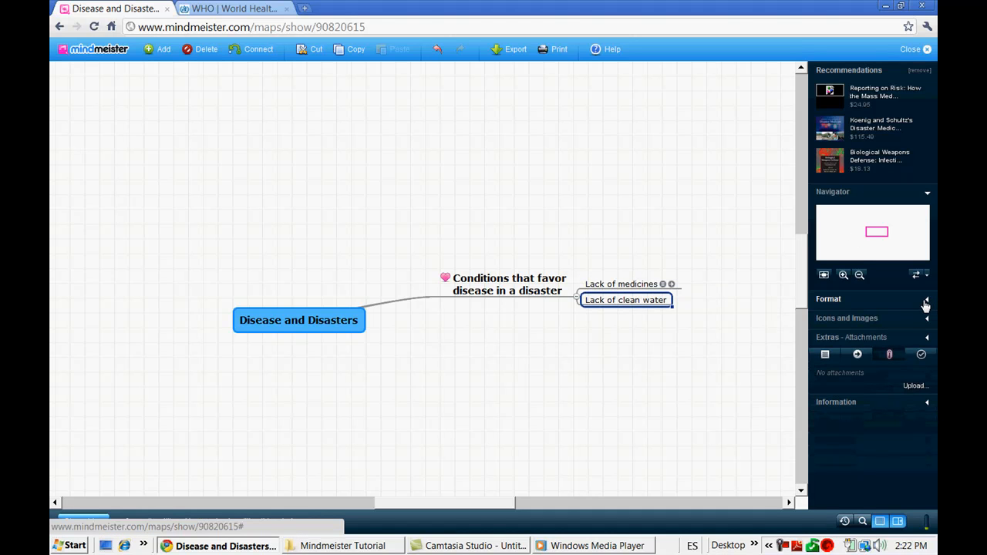
pyautogui.click(929, 320)
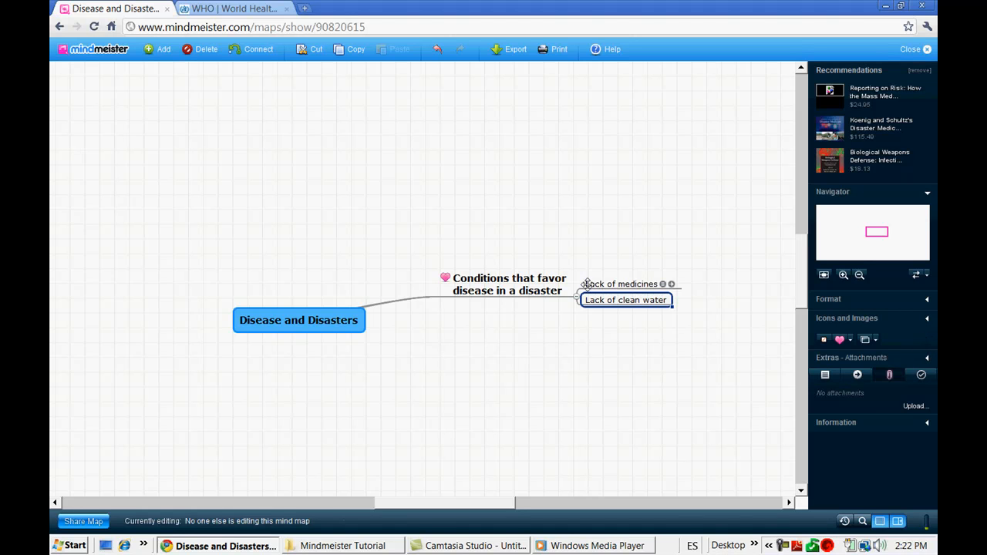
# Select the "Conditions that favor disease in a disaster" topic and undo the link added to "Lack of medicines"
pyautogui.click(499, 282)
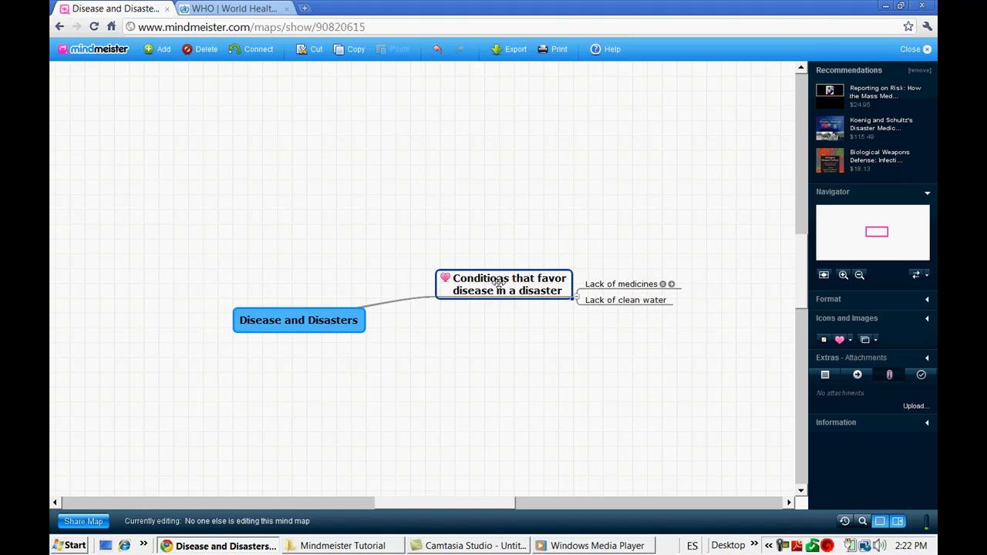
pyautogui.click(437, 51)
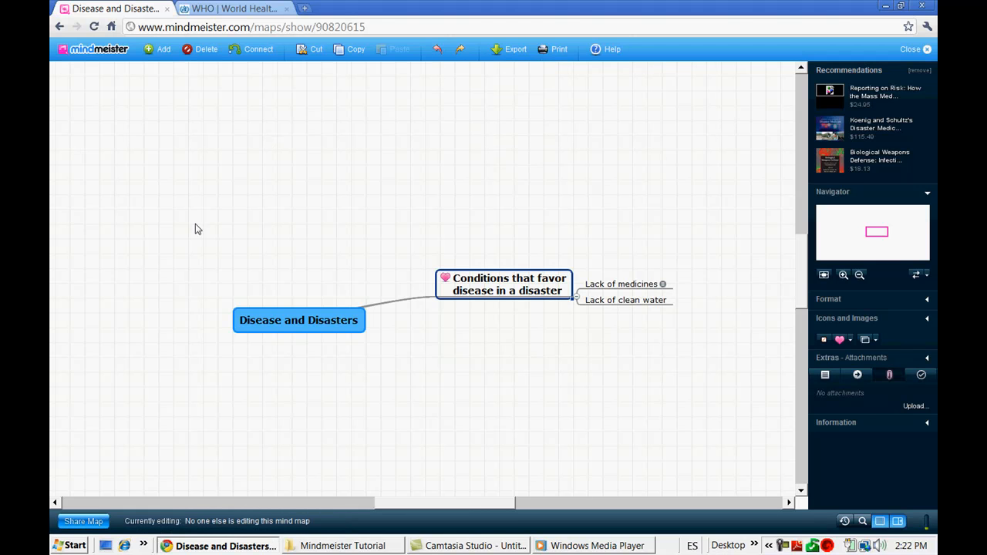
# Fill a share invitation with the placeholder "email address" for both collaborators and viewers, and cancel it without inviting anyone
pyautogui.click(83, 522)
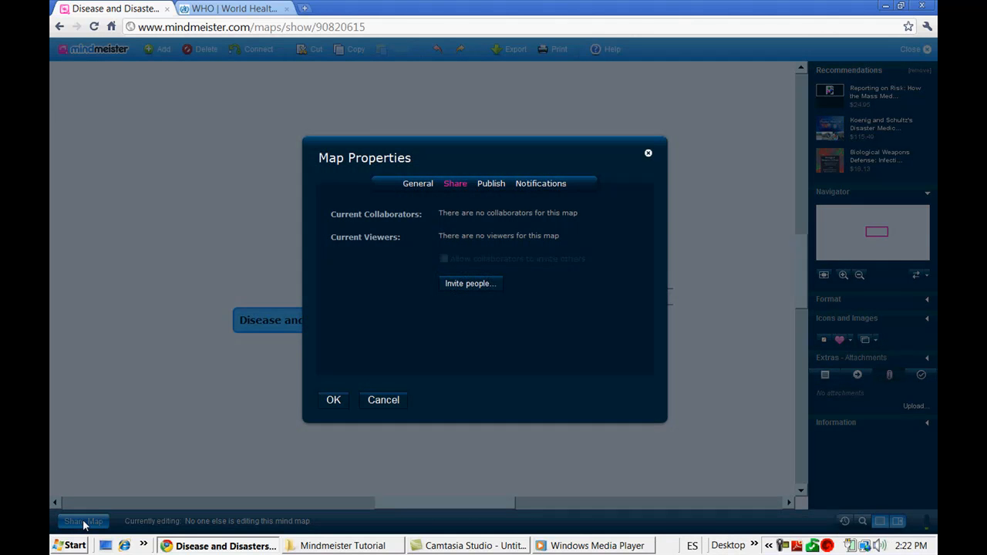
pyautogui.click(452, 285)
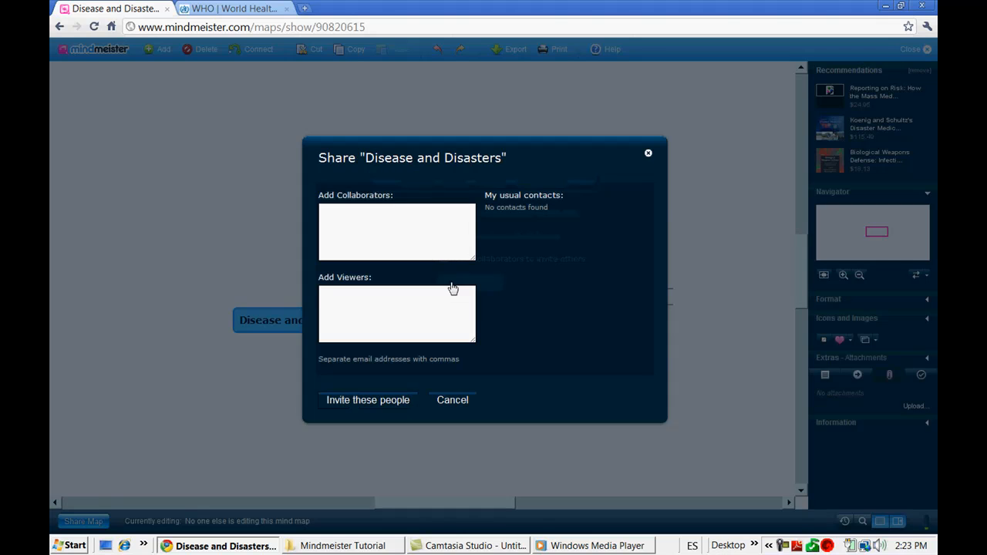
pyautogui.click(410, 217)
pyautogui.write('email address')
pyautogui.click(363, 312)
pyautogui.write('email address')
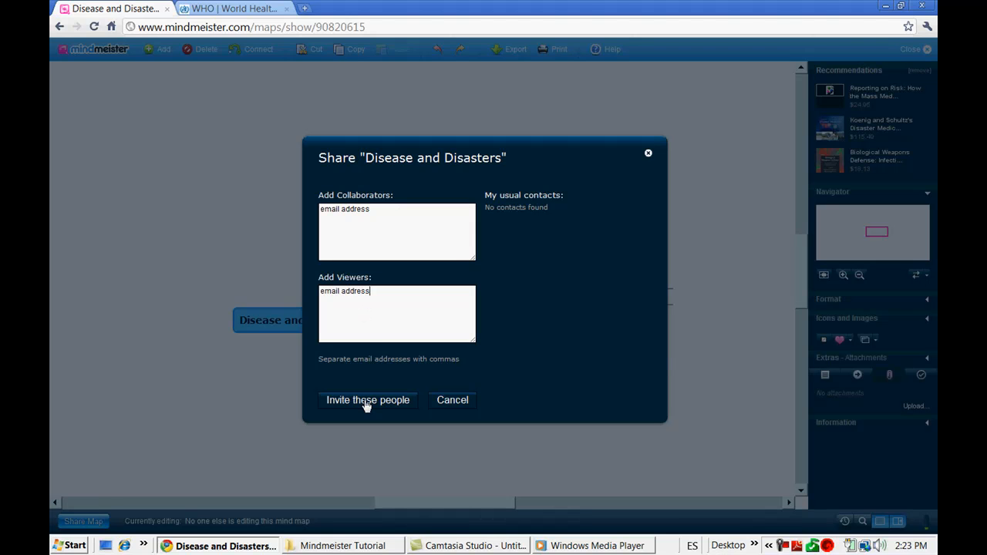
pyautogui.click(455, 401)
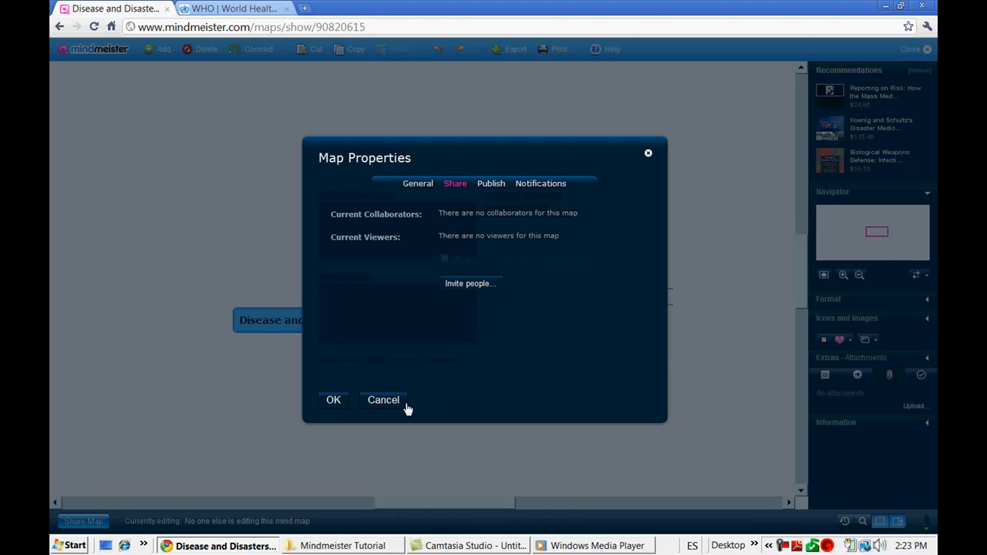
pyautogui.click(383, 400)
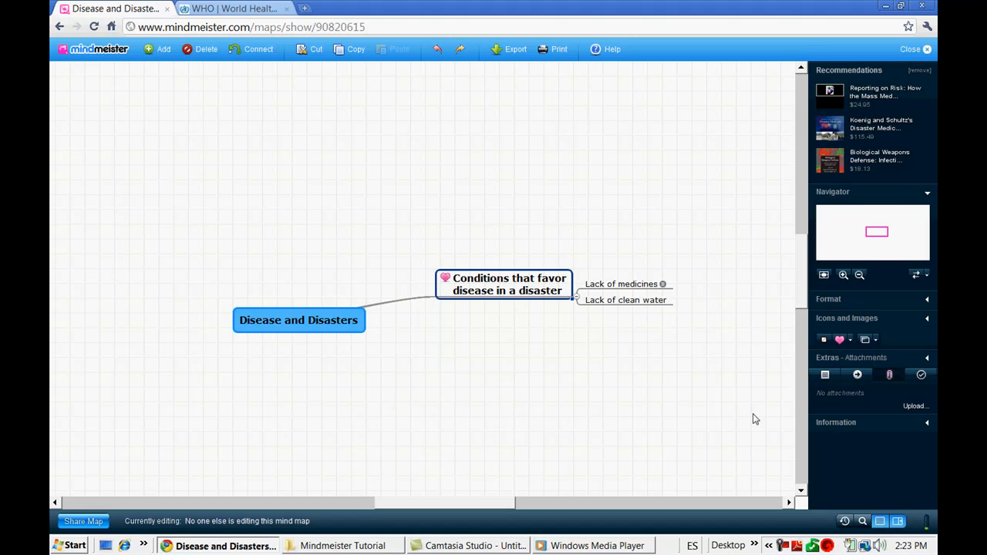
# Open the map's revision history and go back through the timeline to version V6
pyautogui.click(845, 521)
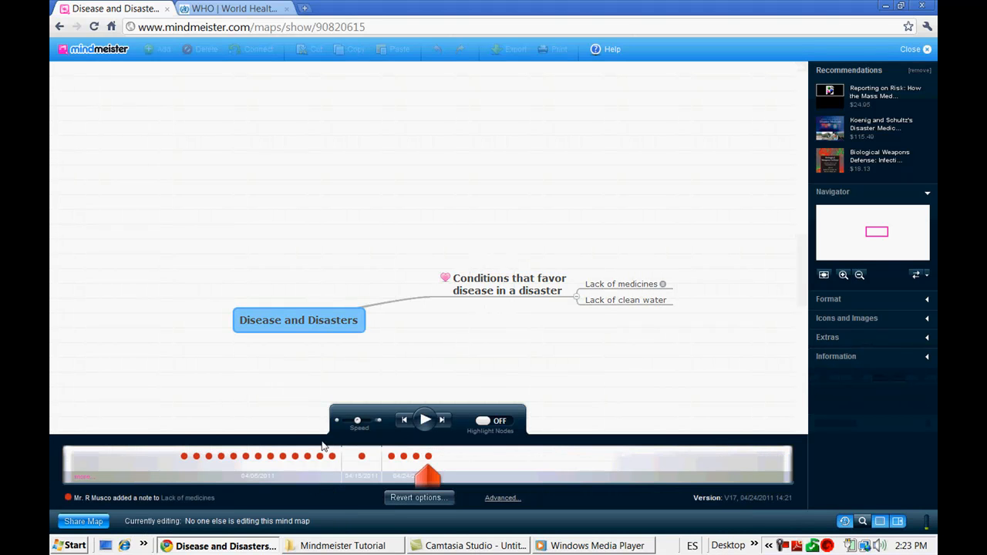
pyautogui.click(282, 458)
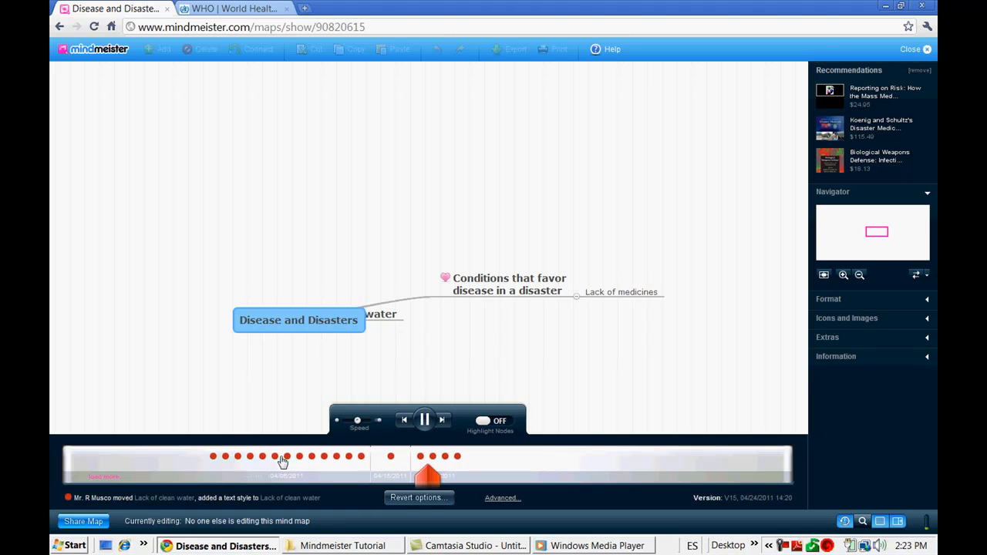
pyautogui.click(404, 421)
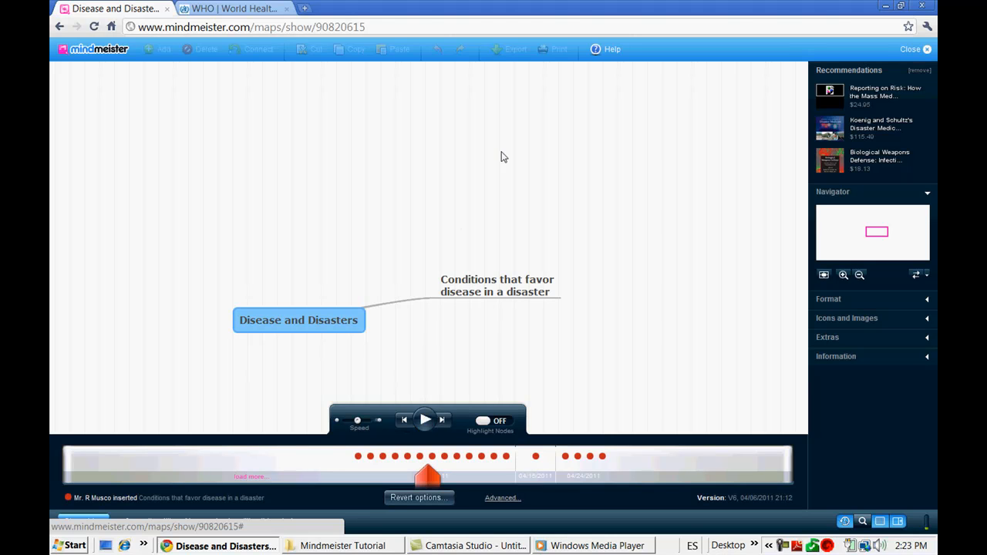
# Open the MindMeister help overview and close it again
pyautogui.click(614, 49)
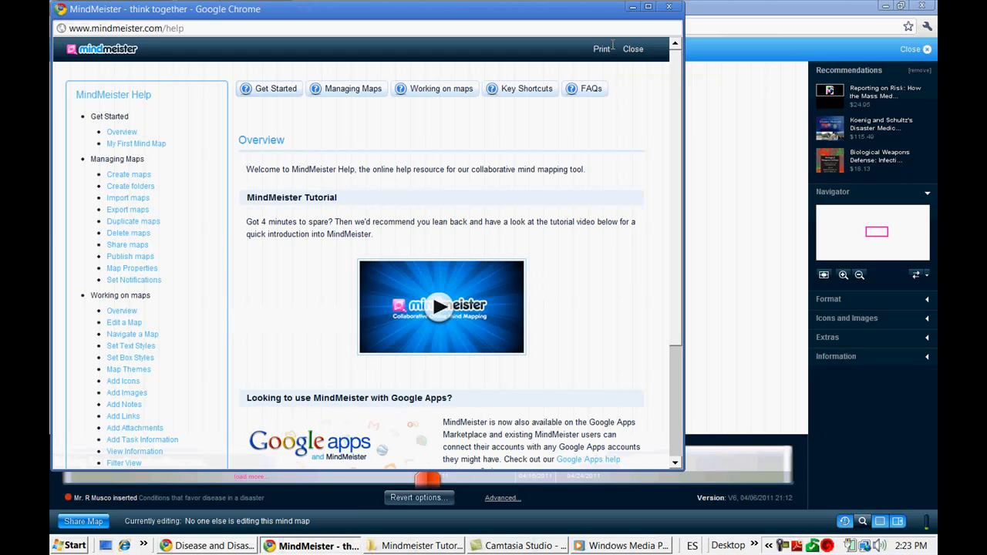
pyautogui.click(633, 50)
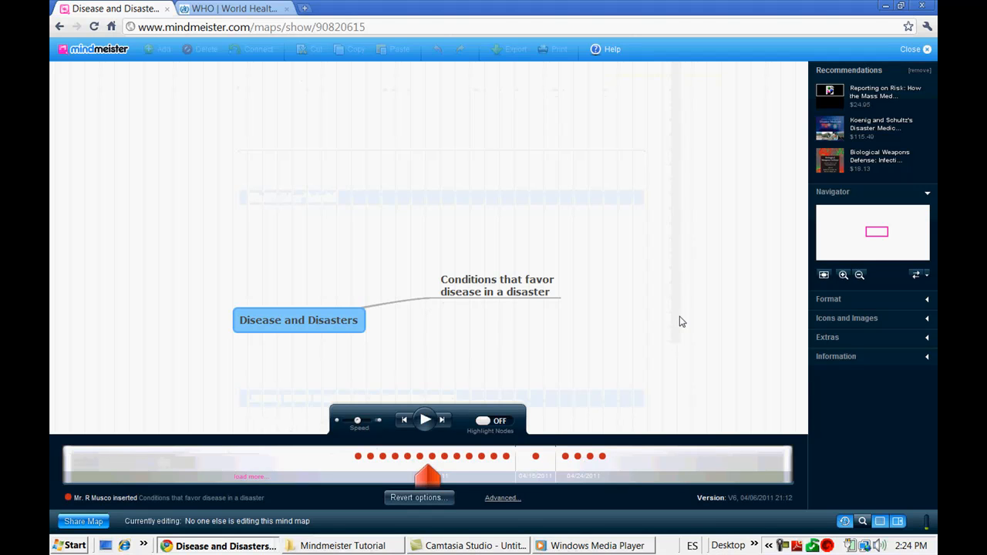
pyautogui.click(782, 547)
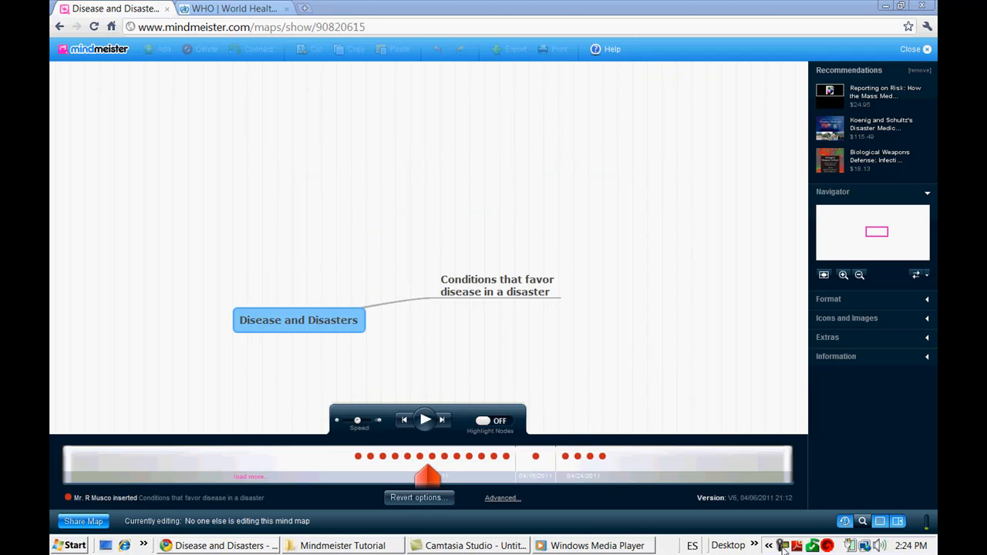